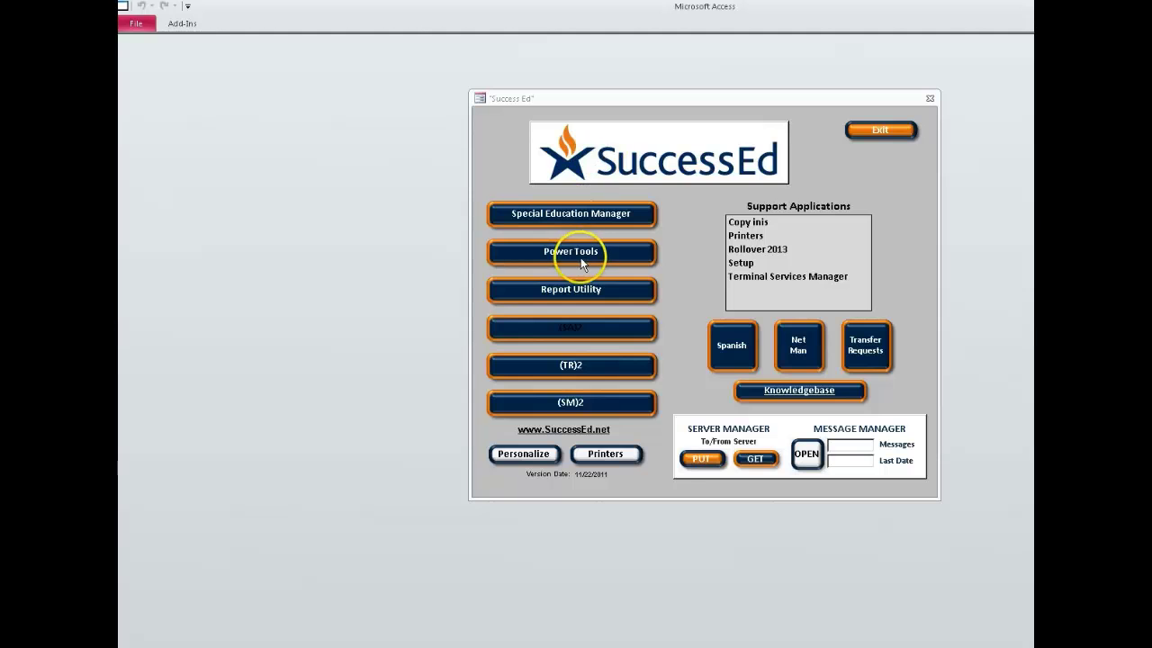
Open the PLAAFP Builder from Power Tools and select the student
{"action": "left_click", "coordinate": [576, 254]}
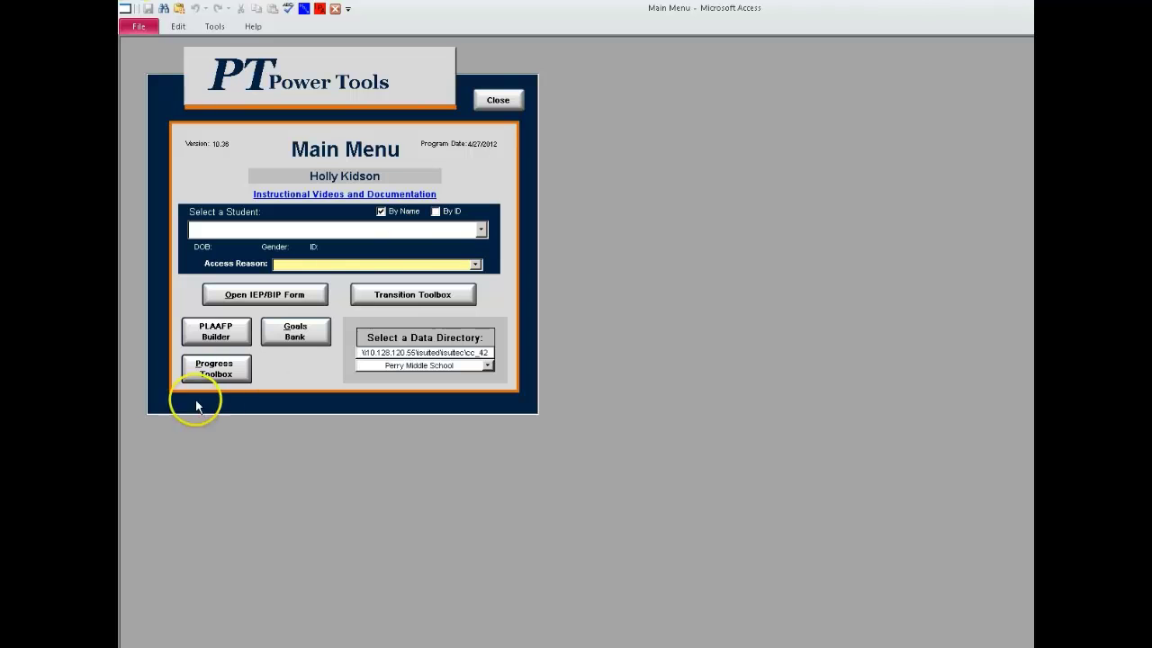
{"action": "left_click", "coordinate": [212, 336]}
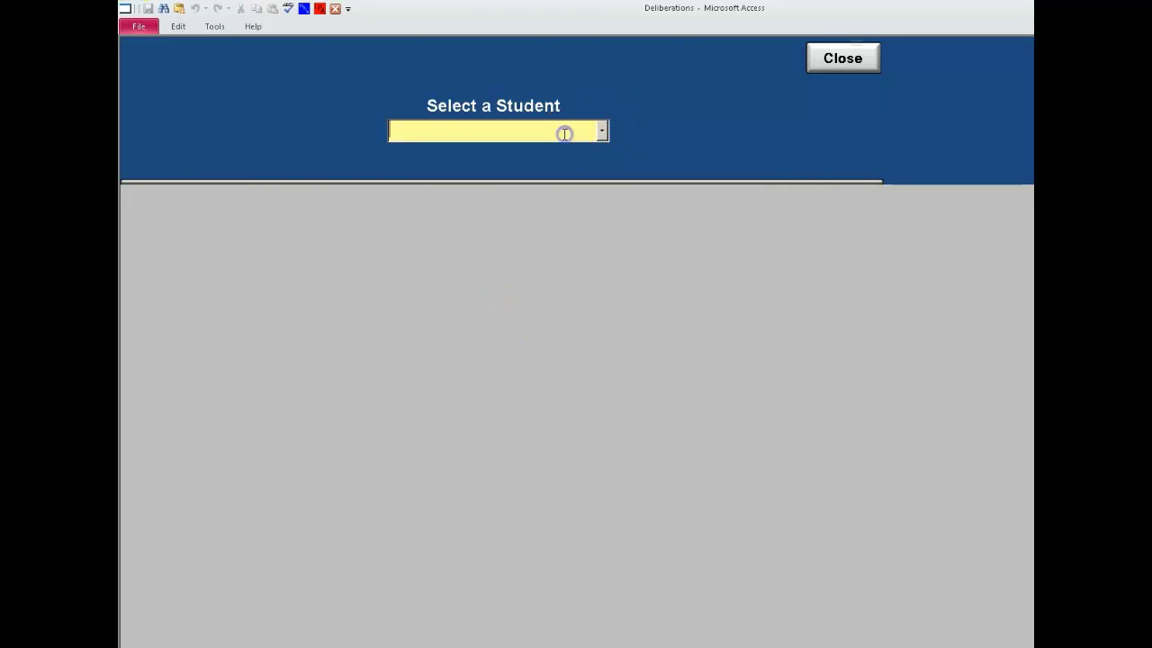
{"action": "left_click", "coordinate": [602, 133]}
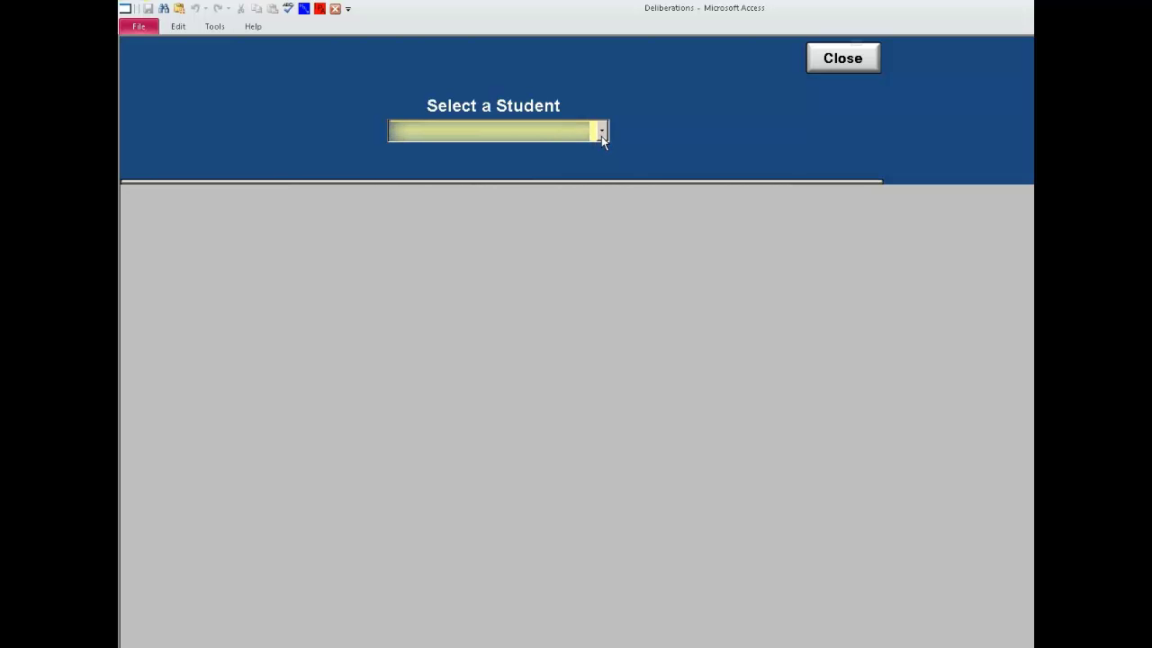
{"action": "type", "text": "test"}
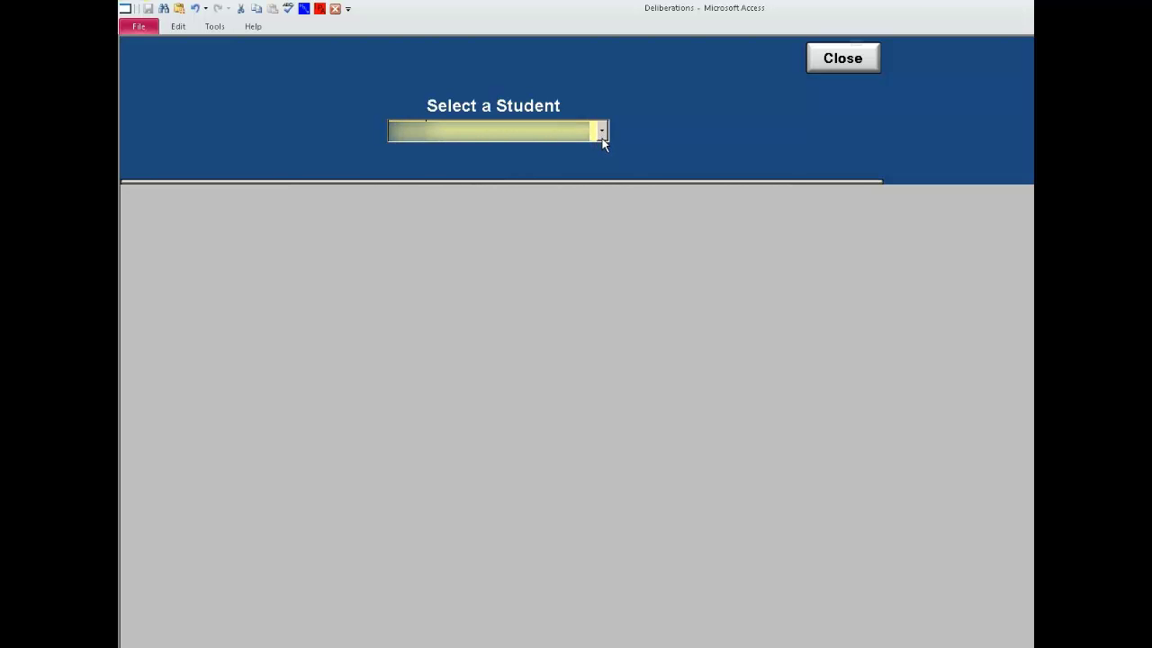
{"action": "key", "text": "BackSpace"}
{"action": "type", "text": "t"}
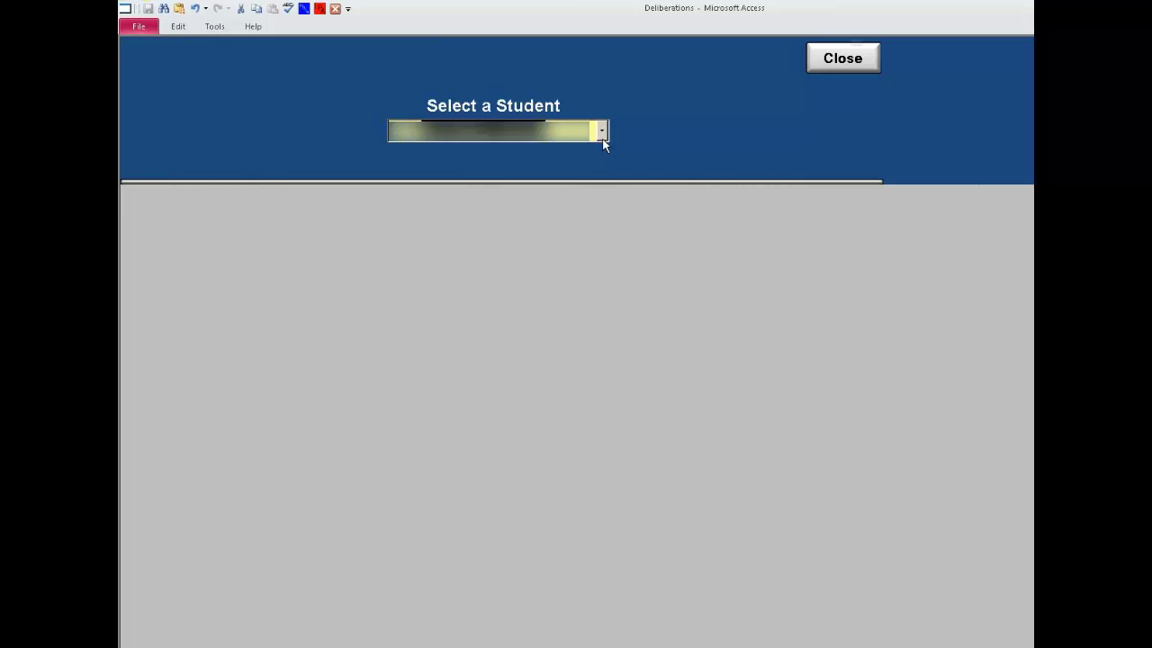
{"action": "left_click", "coordinate": [610, 137]}
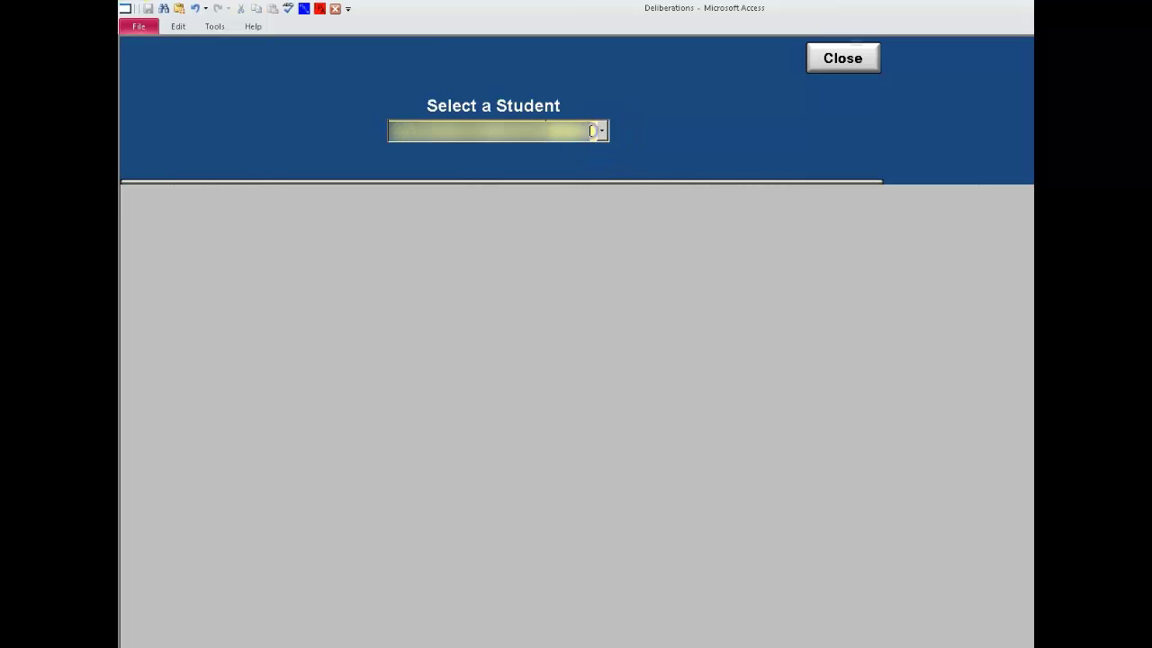
{"action": "left_click", "coordinate": [597, 130]}
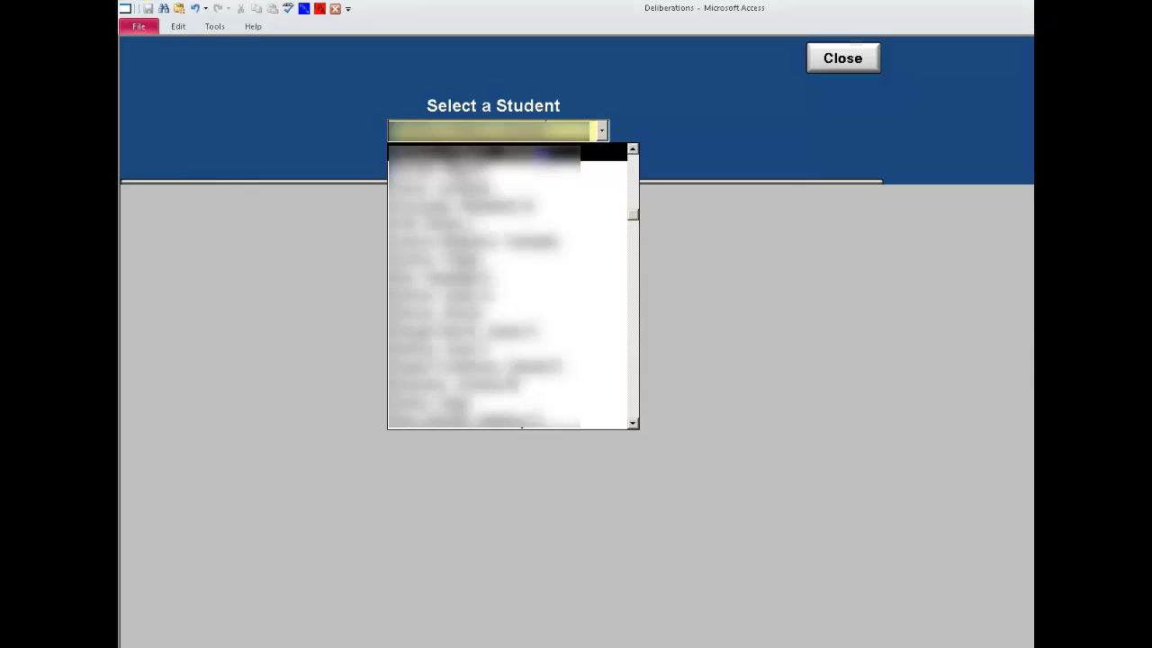
{"action": "left_click", "coordinate": [632, 150]}
{"action": "left_click", "coordinate": [655, 153]}
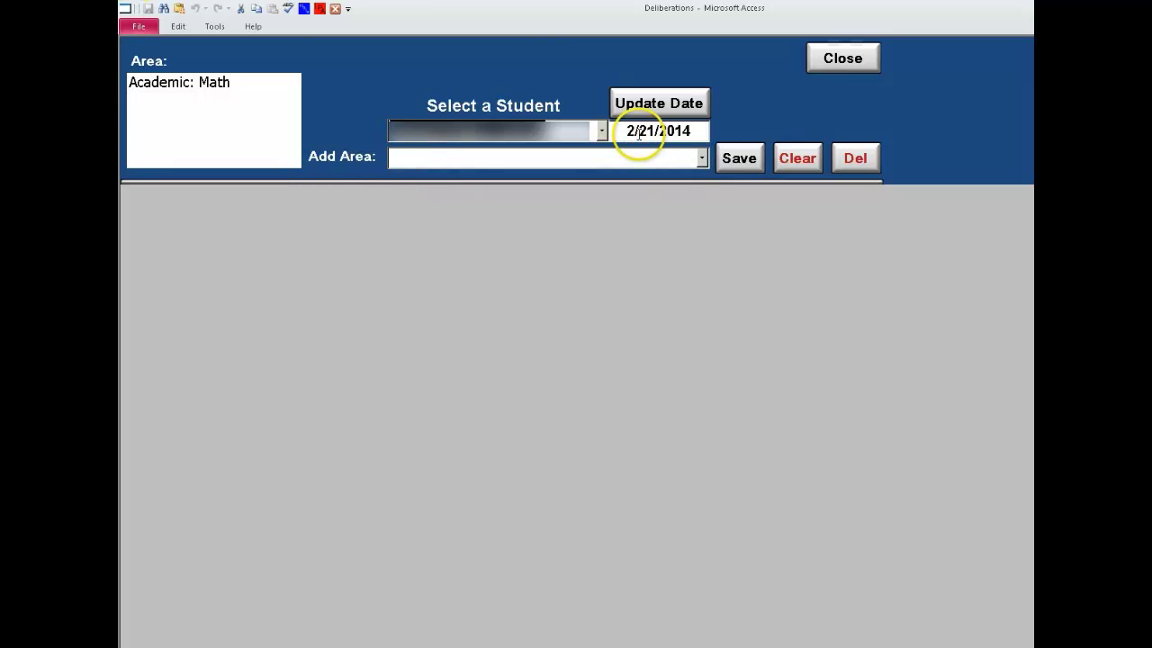
Choose Academic: Math as the student's PLAAFP area
{"action": "left_click", "coordinate": [702, 159]}
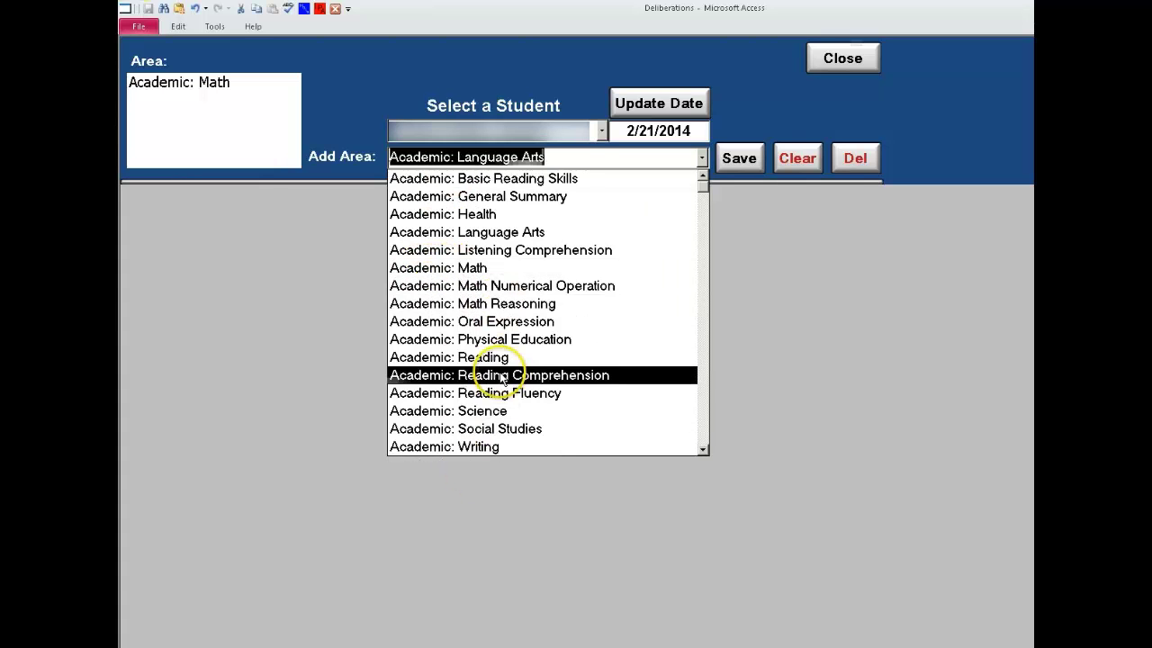
{"action": "left_click", "coordinate": [472, 267]}
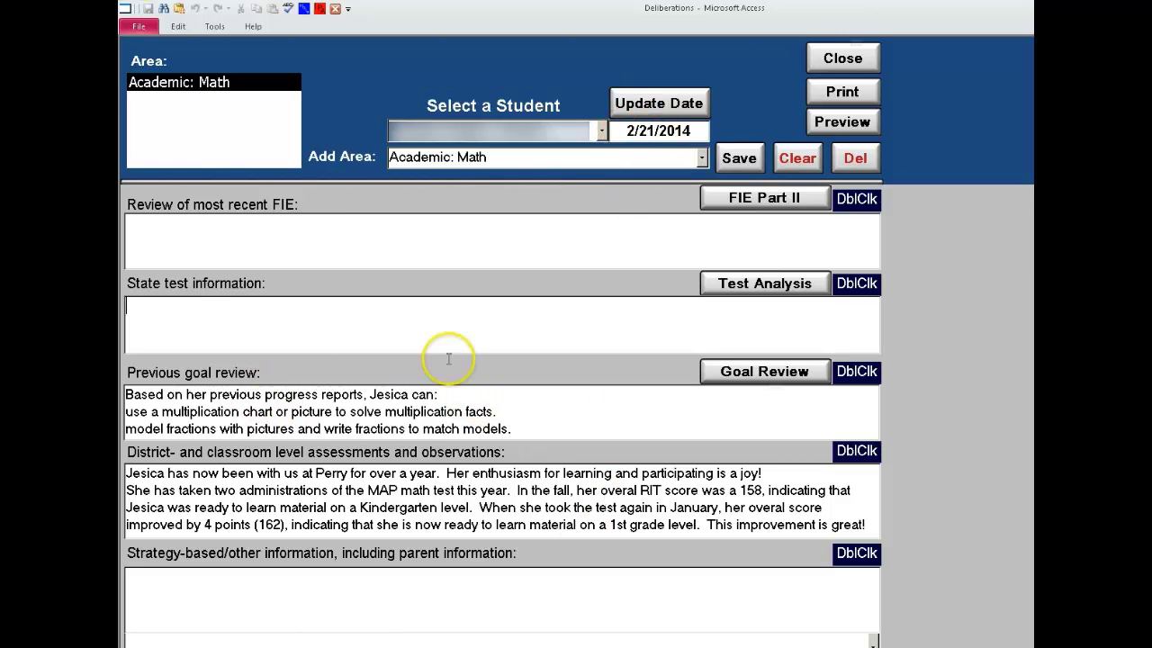
Try to append the last FIE information to the review of the most recent FIE, and close FIE Part II without appending
{"action": "left_click", "coordinate": [411, 245]}
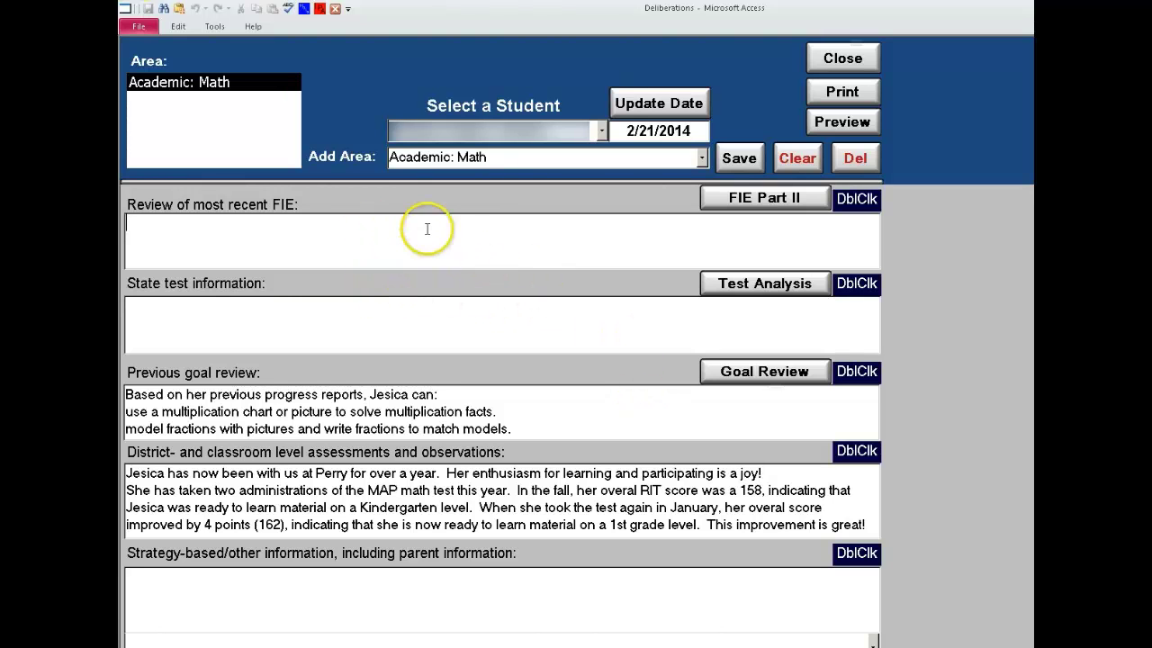
{"action": "left_click", "coordinate": [760, 203]}
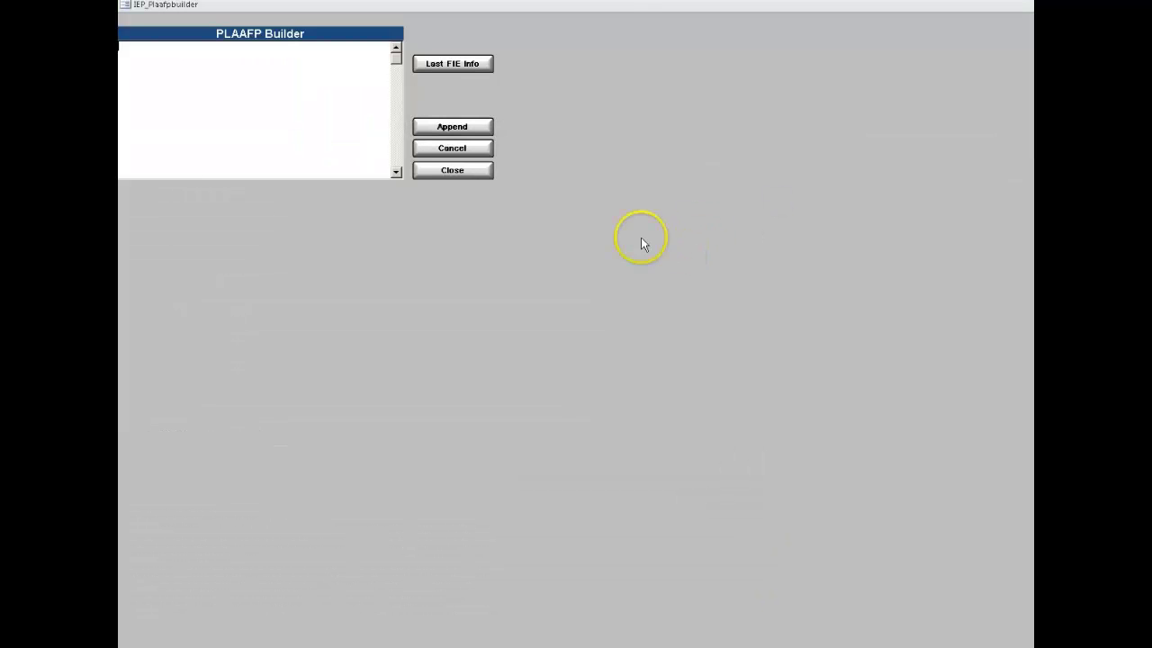
{"action": "left_click", "coordinate": [473, 168]}
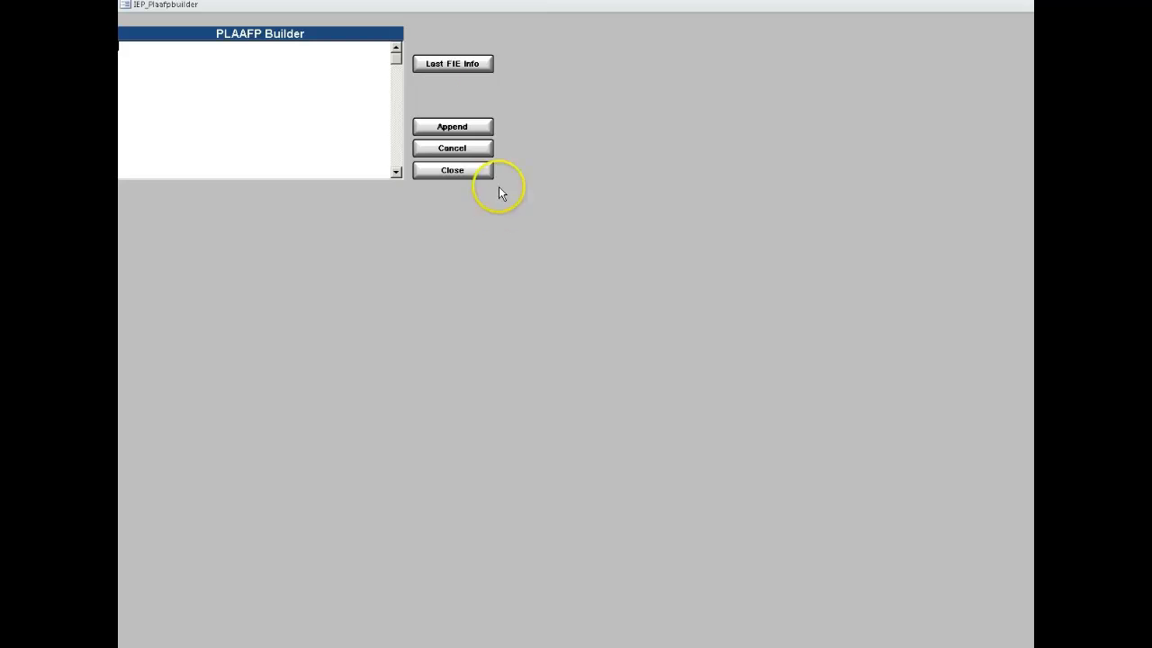
{"action": "left_click", "coordinate": [443, 68]}
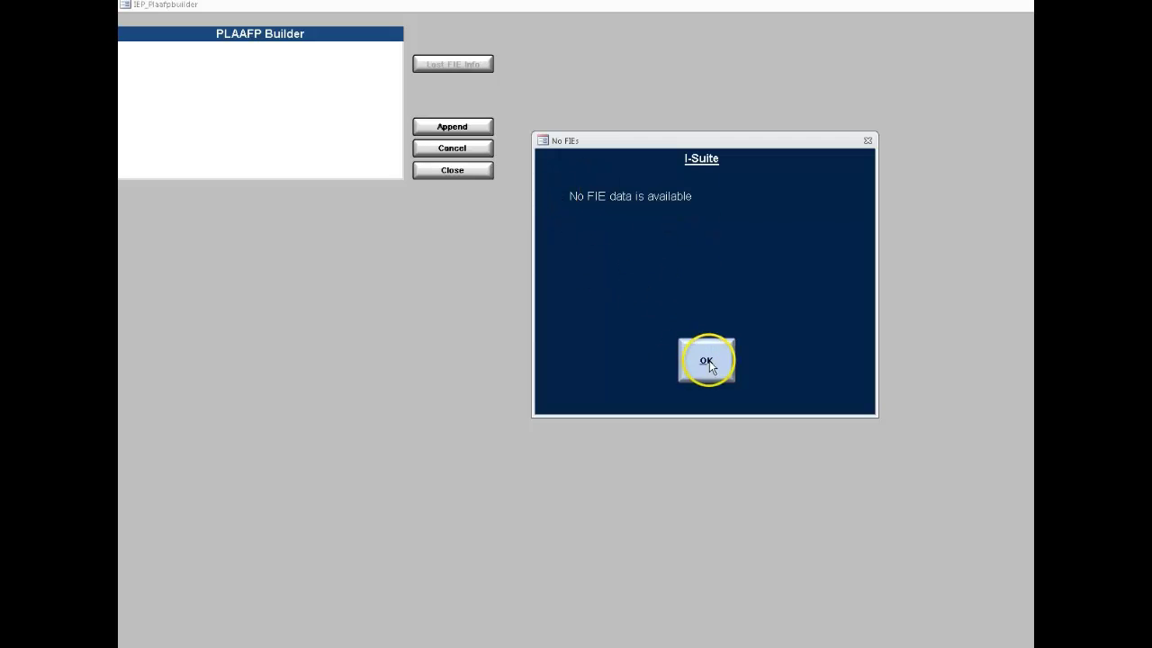
{"action": "left_click", "coordinate": [708, 362]}
{"action": "left_click", "coordinate": [452, 128]}
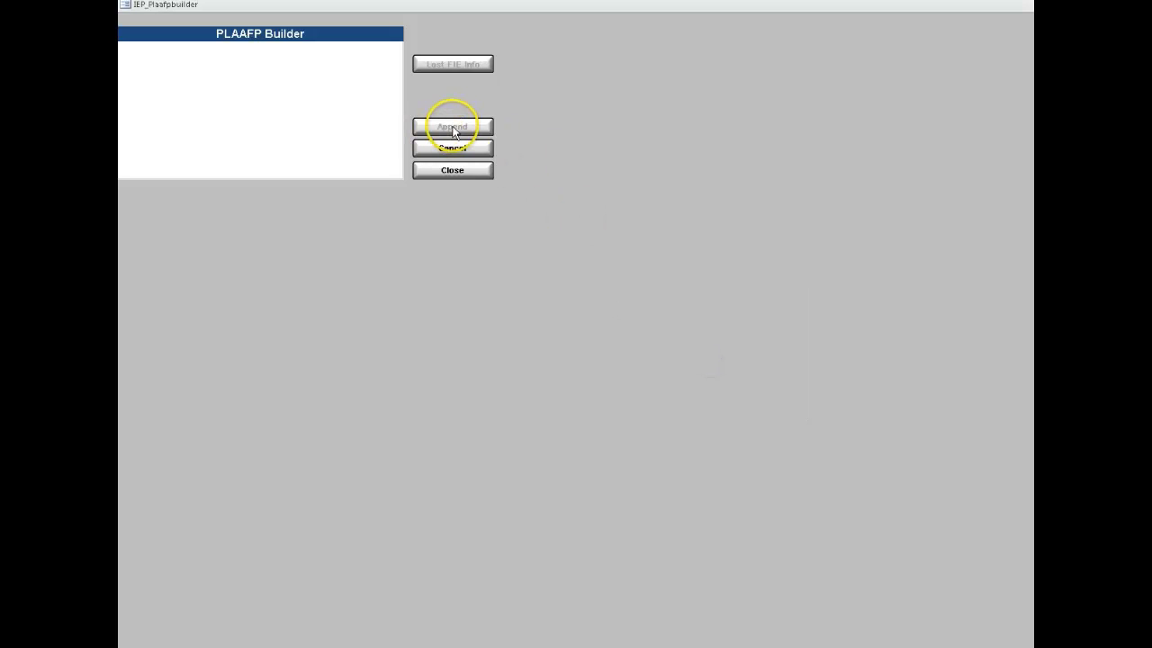
{"action": "left_click", "coordinate": [459, 178]}
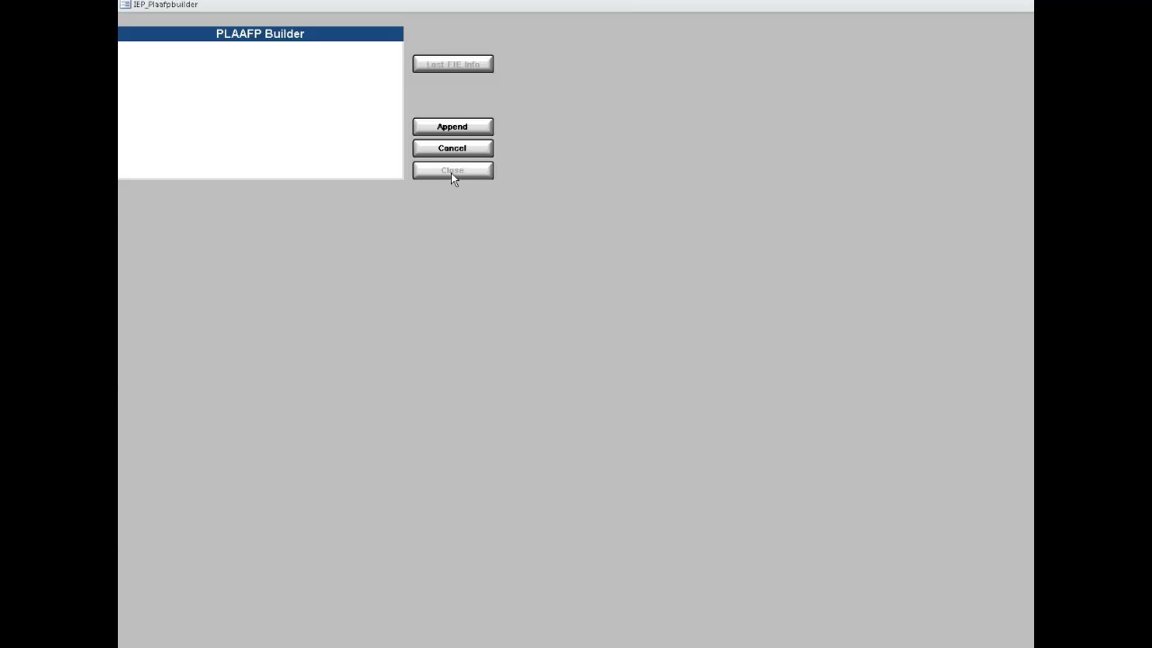
{"action": "left_click", "coordinate": [451, 176]}
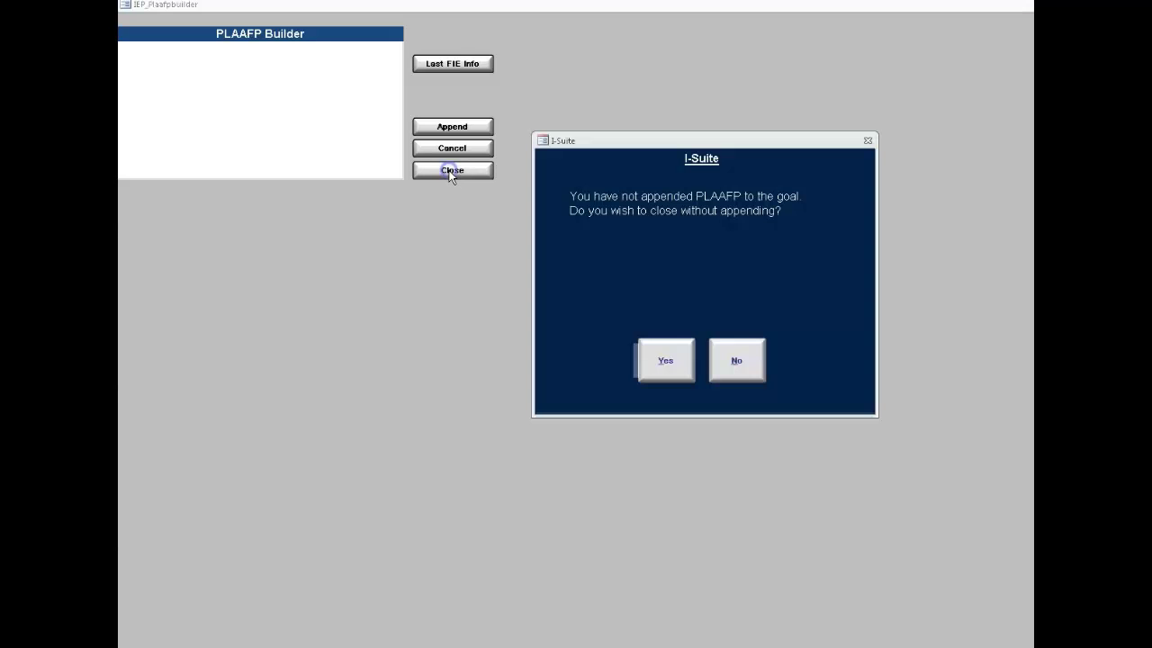
{"action": "left_click", "coordinate": [654, 363]}
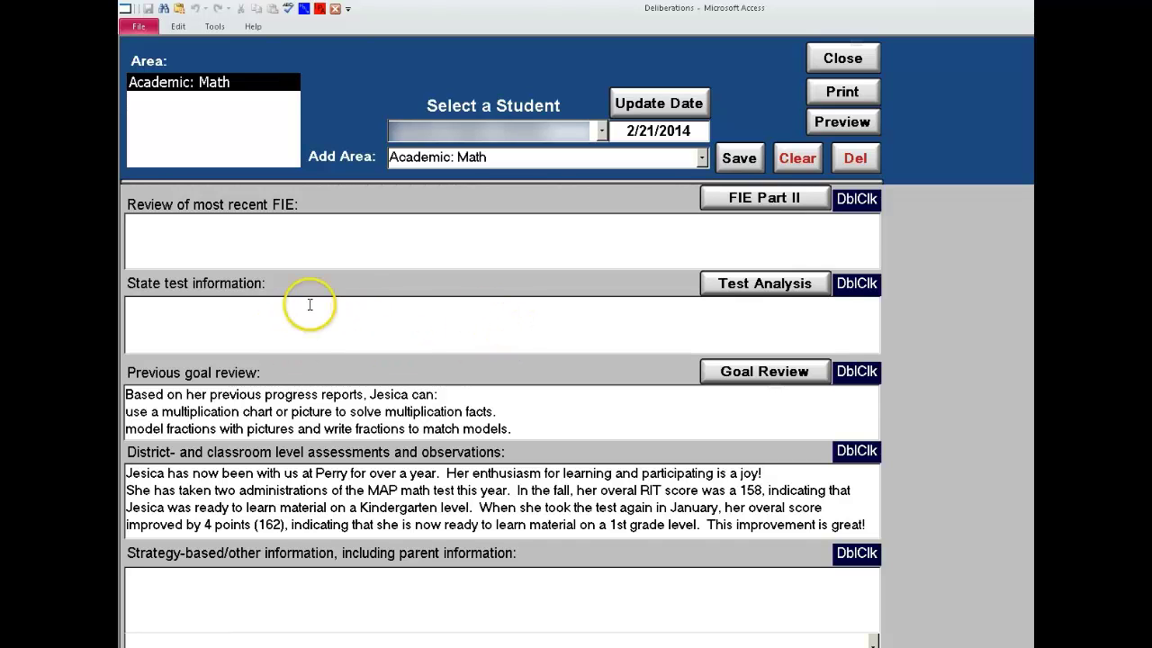
Look through the student's previous goals in Goal Review and close it without appending
{"action": "left_click", "coordinate": [153, 310]}
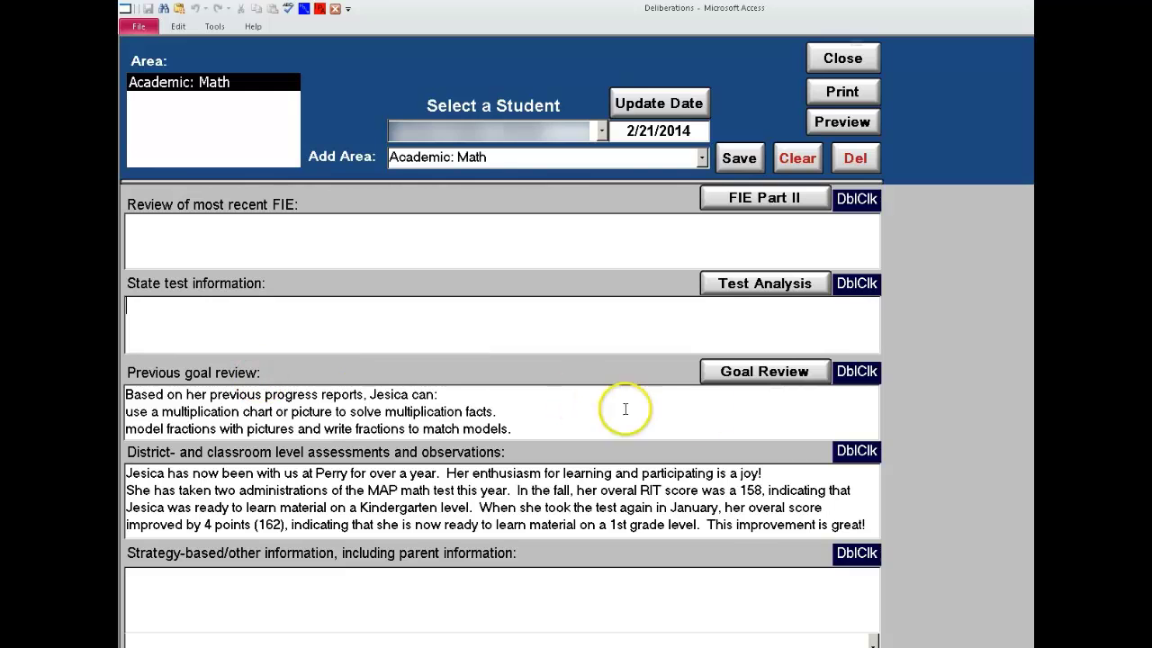
{"action": "left_click", "coordinate": [766, 373]}
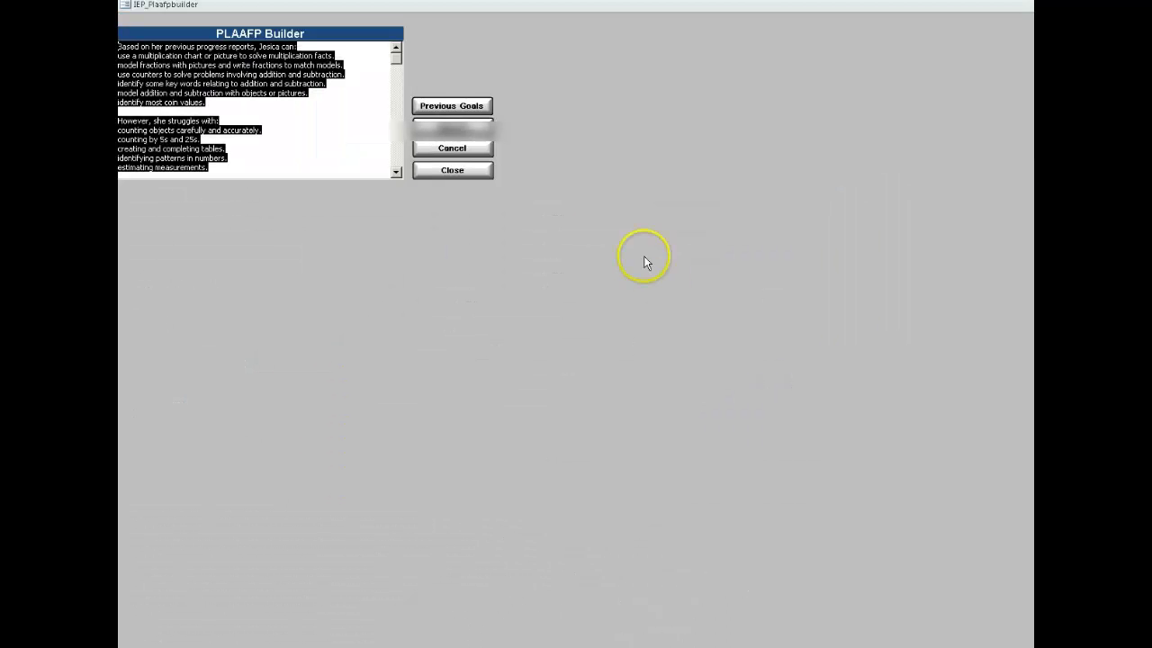
{"action": "left_click", "coordinate": [452, 106]}
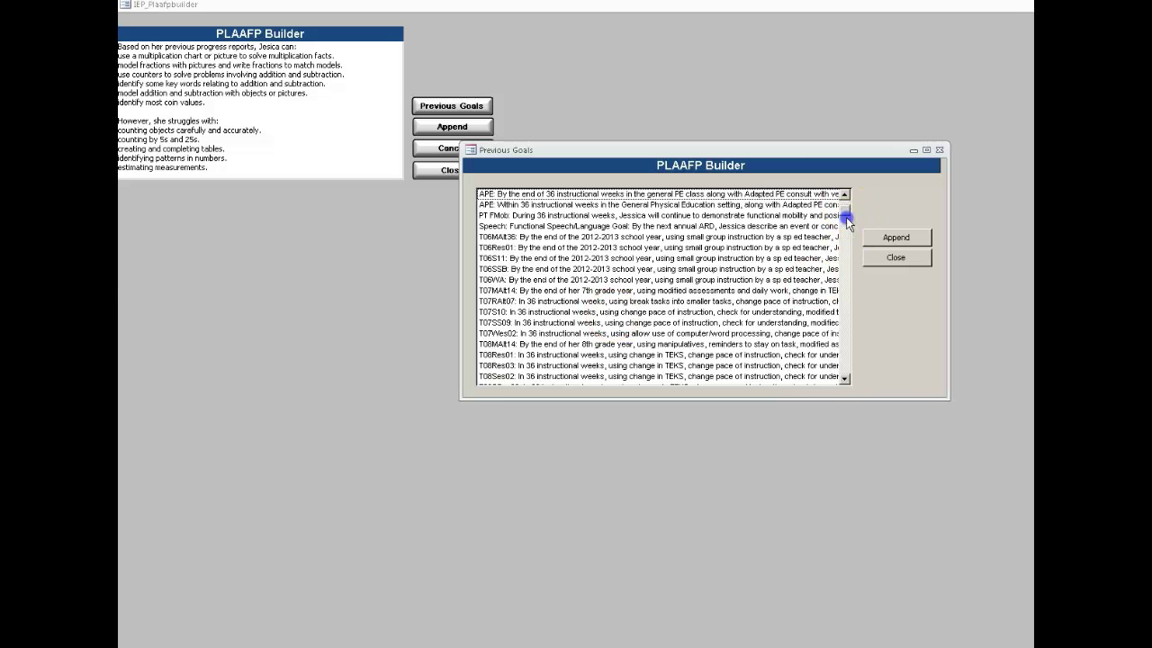
{"action": "left_click", "coordinate": [849, 374]}
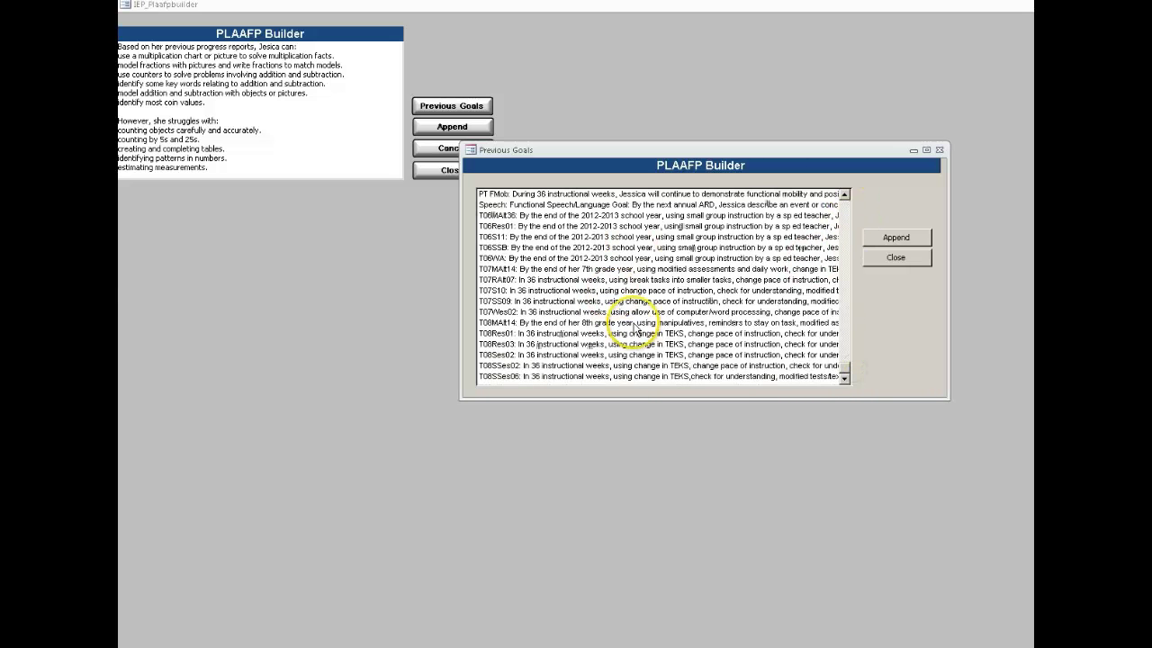
{"action": "left_click", "coordinate": [907, 261]}
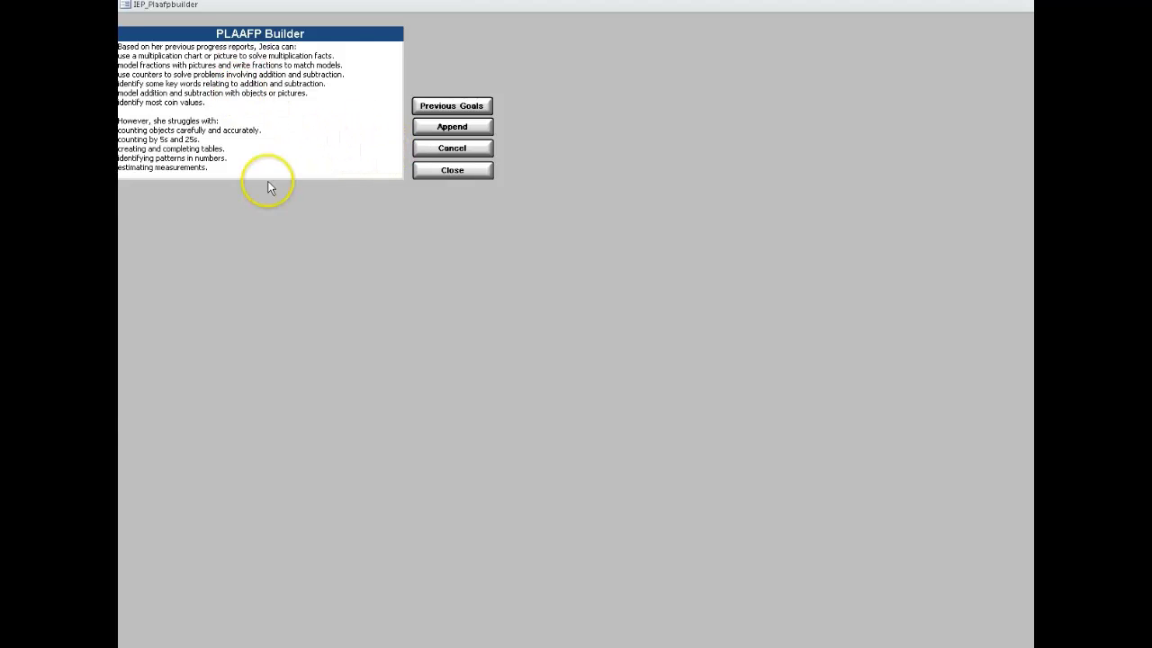
{"action": "left_click", "coordinate": [464, 176]}
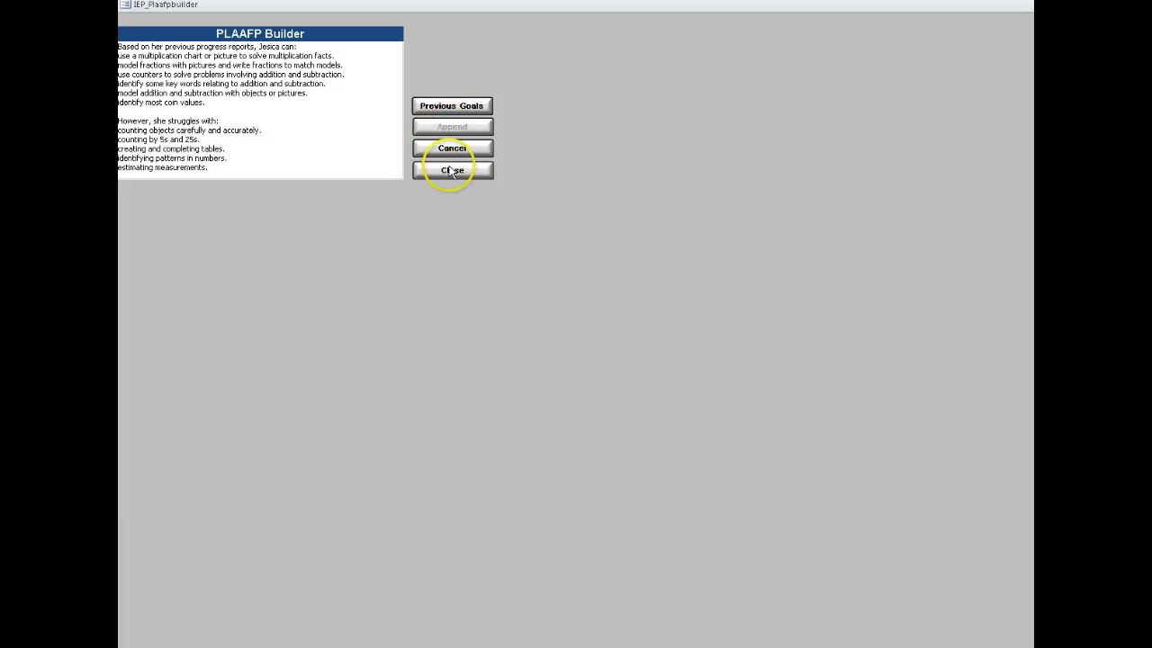
{"action": "left_click", "coordinate": [452, 171]}
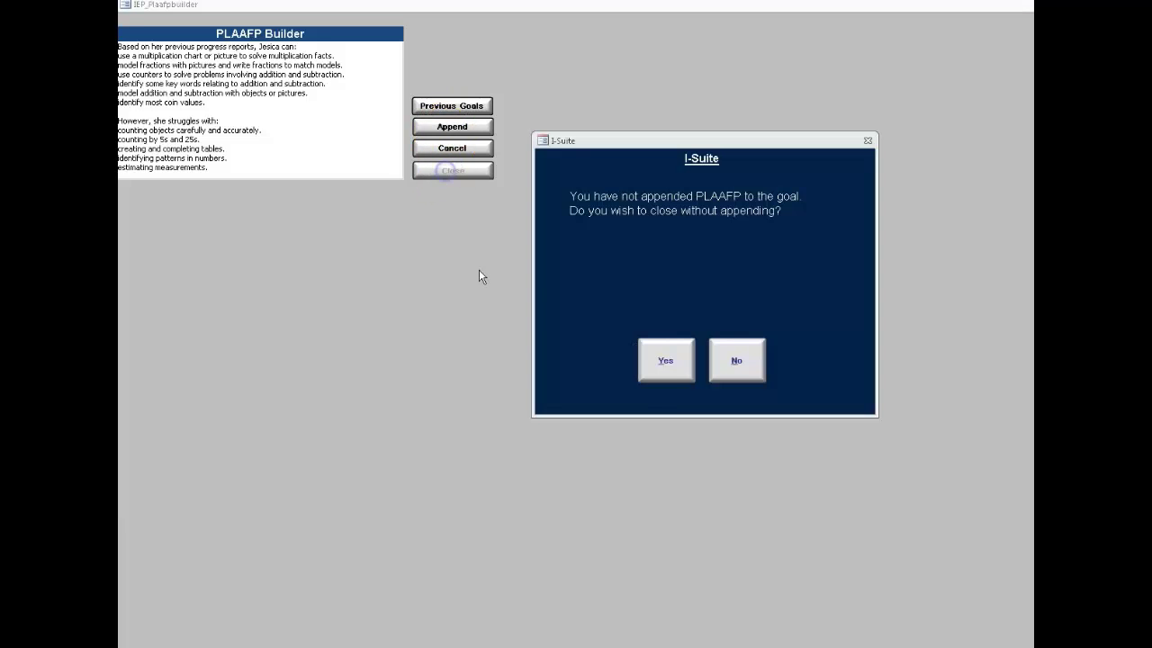
{"action": "left_click", "coordinate": [668, 363]}
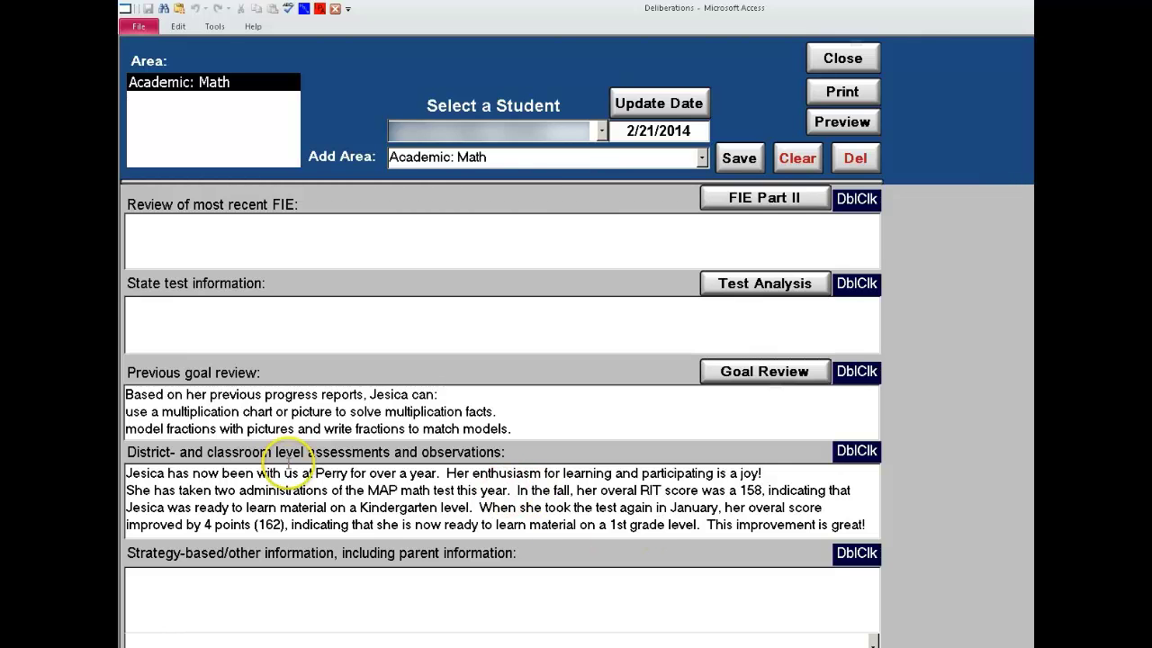
View the full district- and classroom-level assessments and observations text in its enlarged editor, and return to the form
{"action": "double_click", "coordinate": [495, 509]}
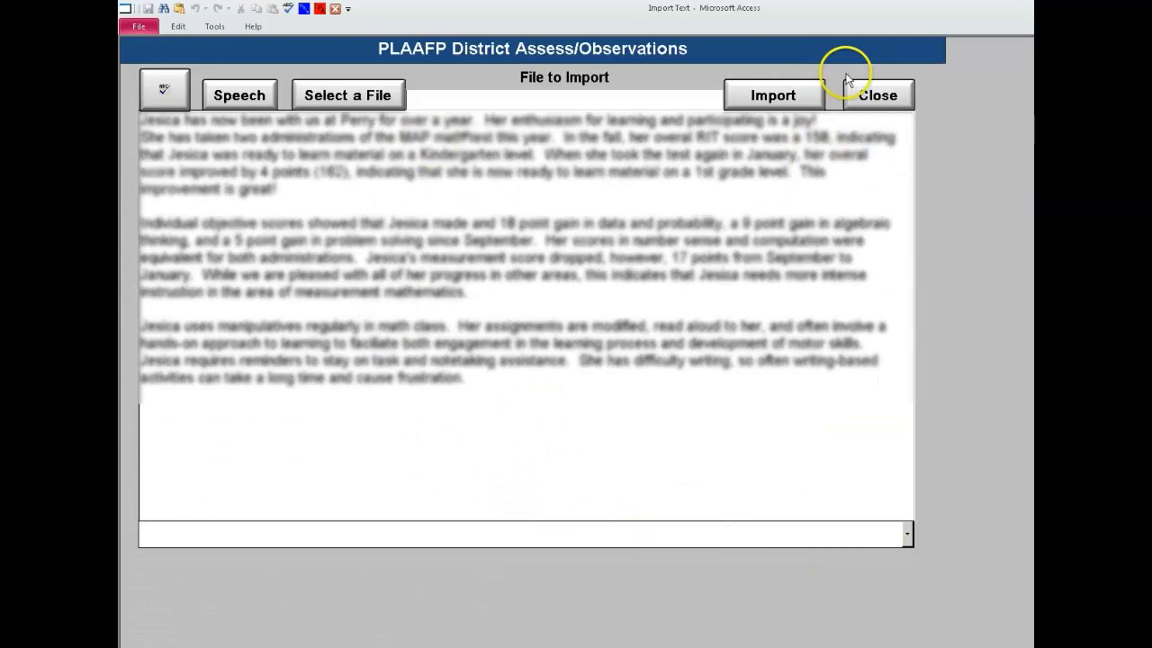
{"action": "left_click", "coordinate": [886, 96]}
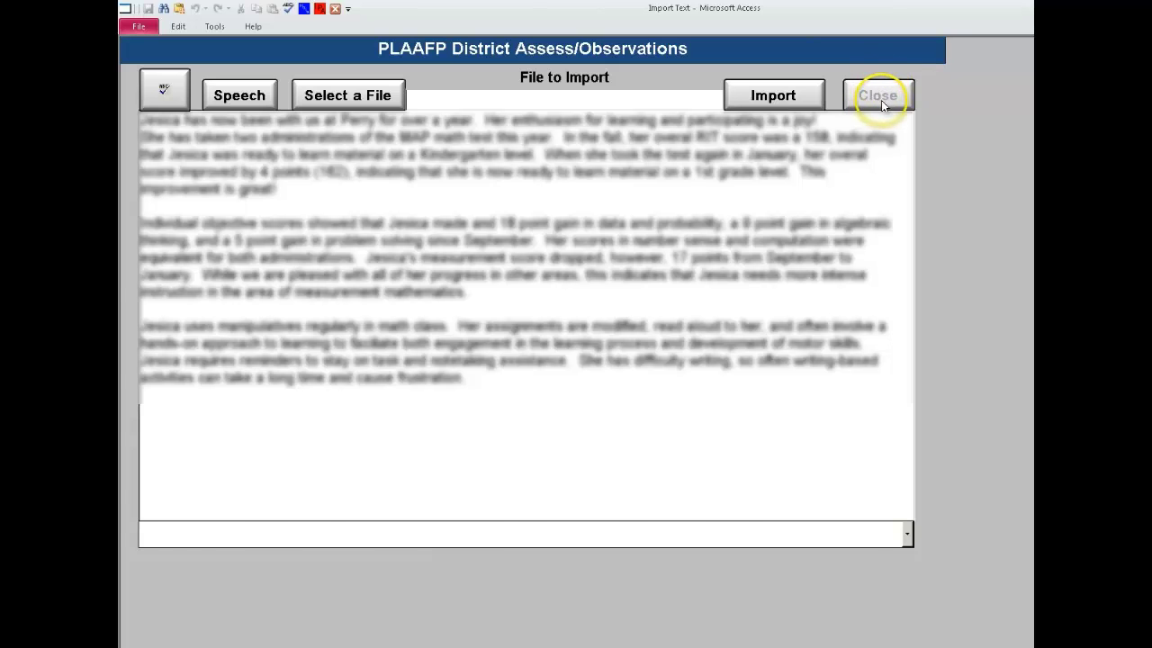
{"action": "left_click", "coordinate": [881, 100]}
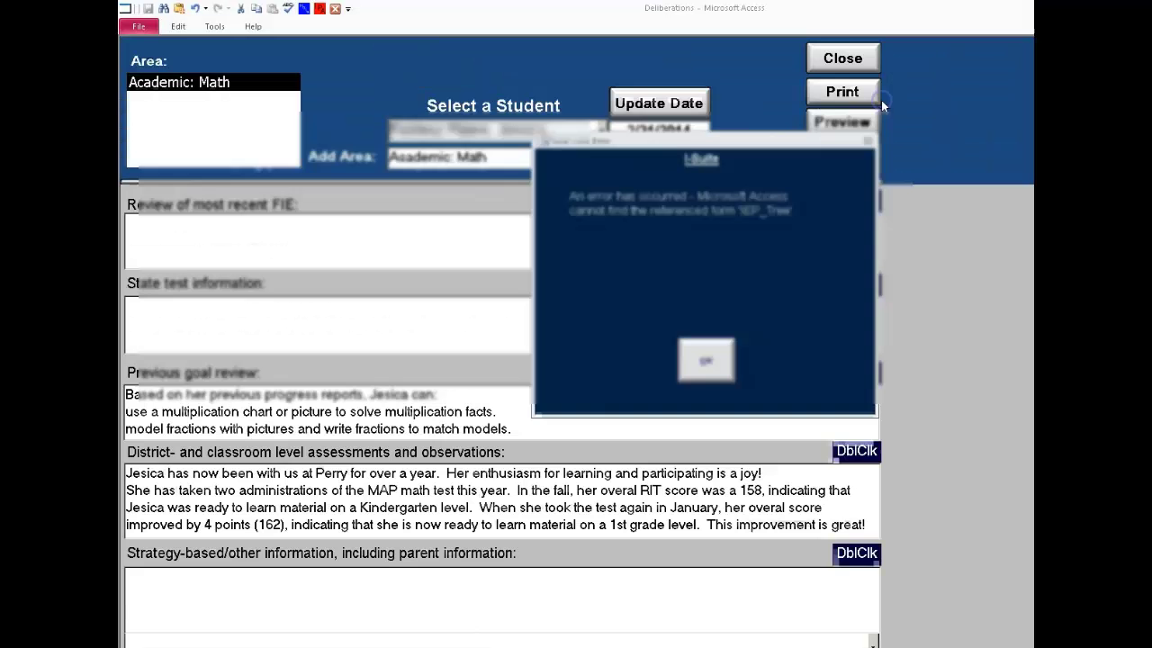
{"action": "left_click", "coordinate": [707, 360]}
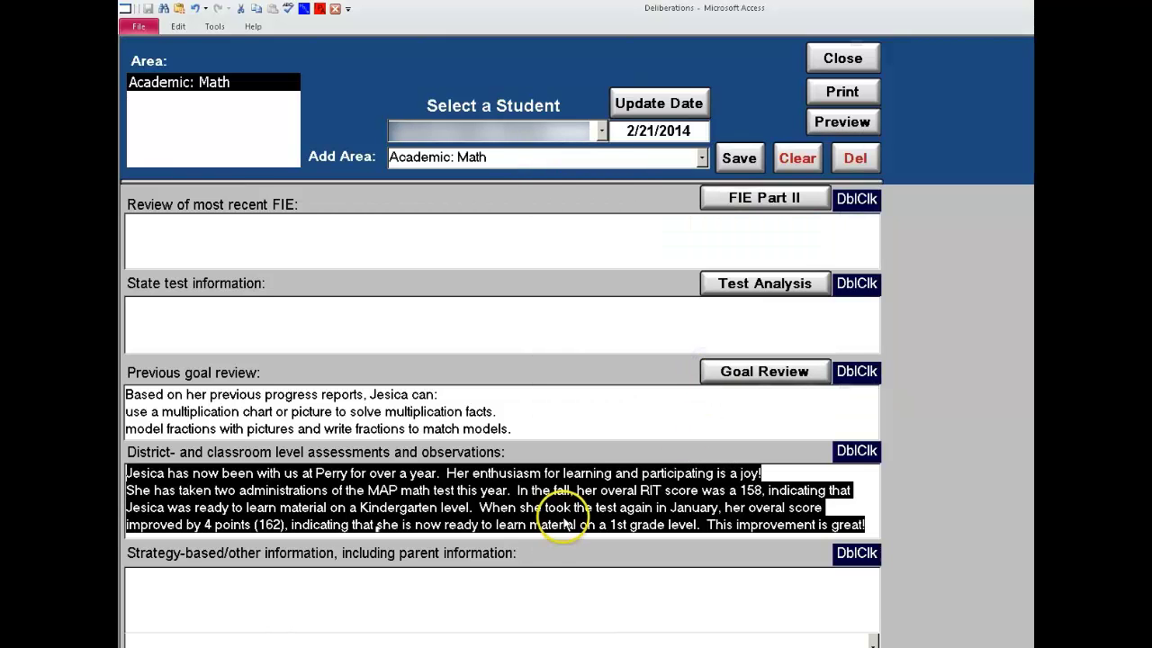
{"action": "left_click", "coordinate": [628, 524]}
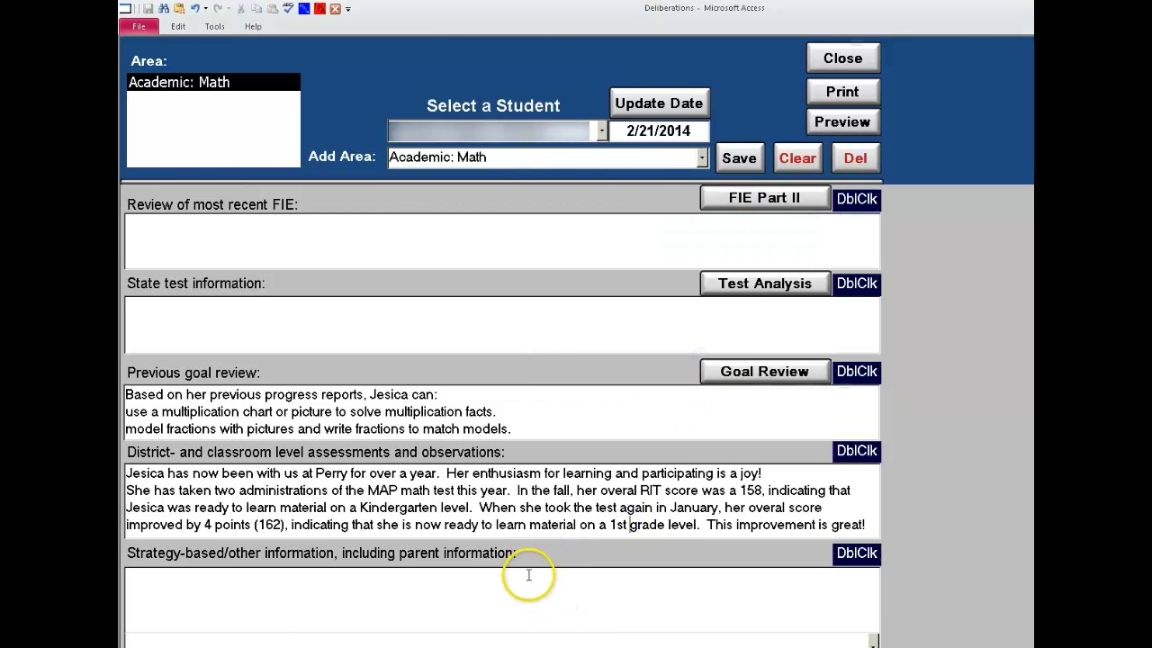
Save the Academic: Math PLAAFP entry and close the form
{"action": "left_click", "coordinate": [537, 599]}
{"action": "left_click", "coordinate": [537, 599]}
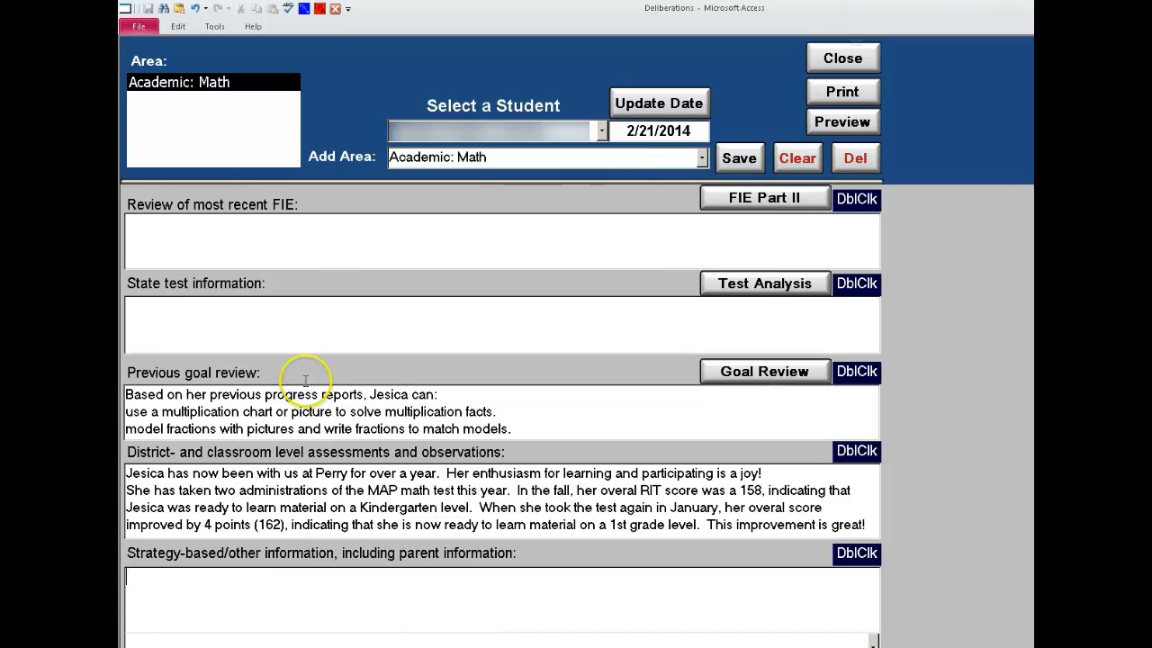
{"action": "left_click", "coordinate": [741, 162]}
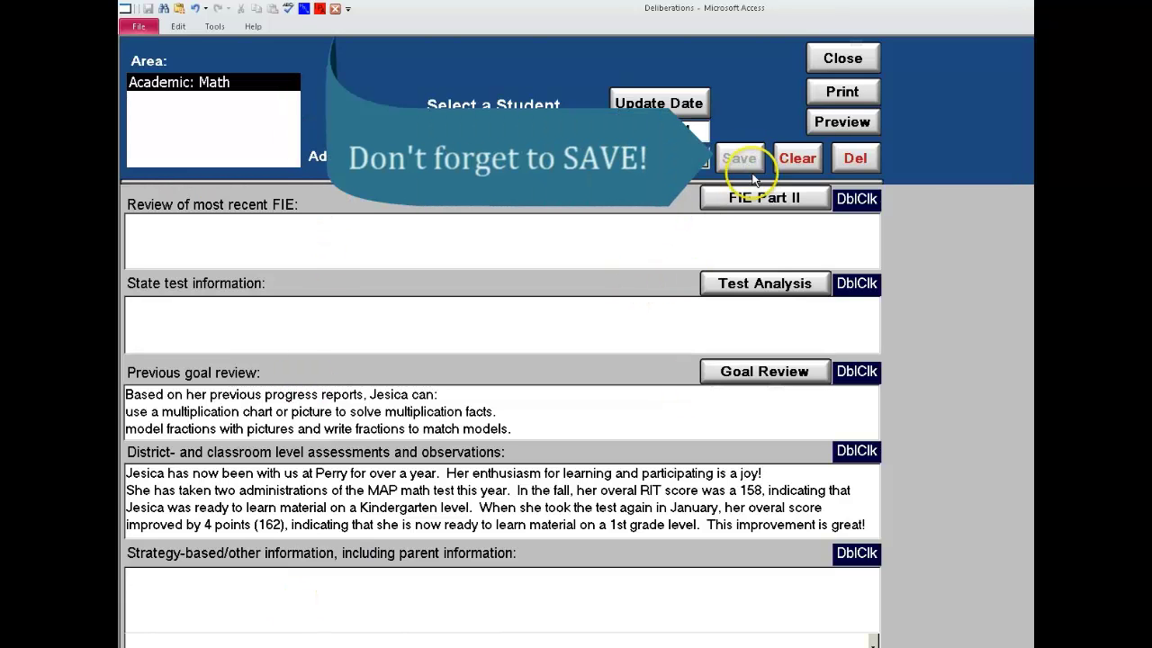
{"action": "left_click", "coordinate": [842, 59]}
{"action": "left_click", "coordinate": [863, 60]}
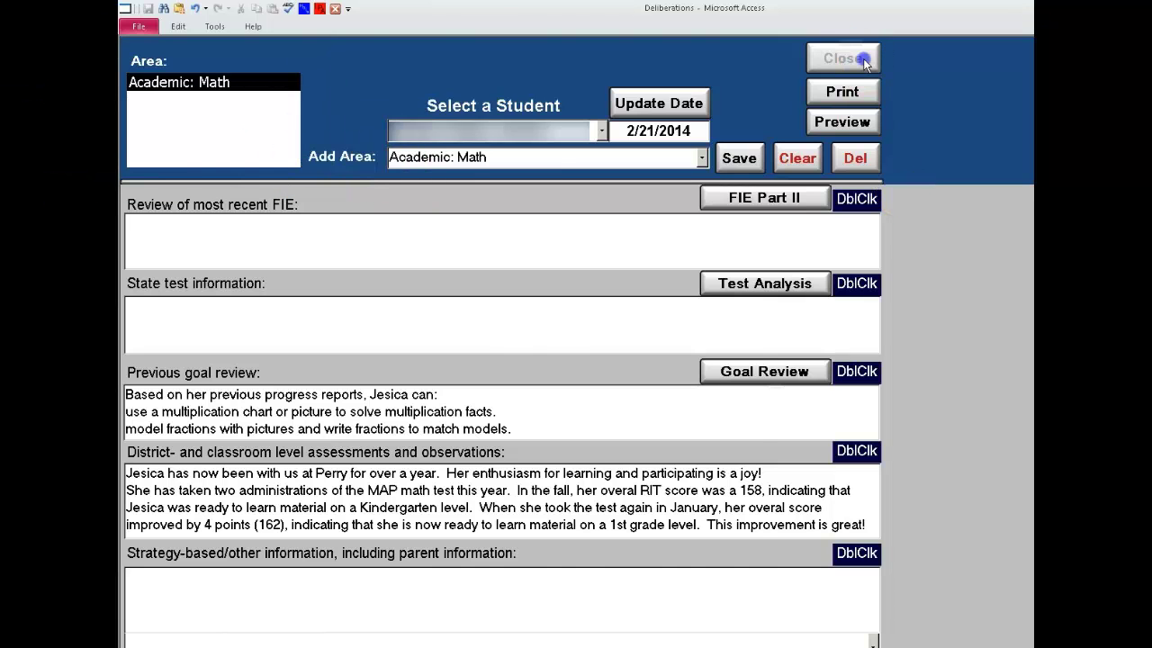